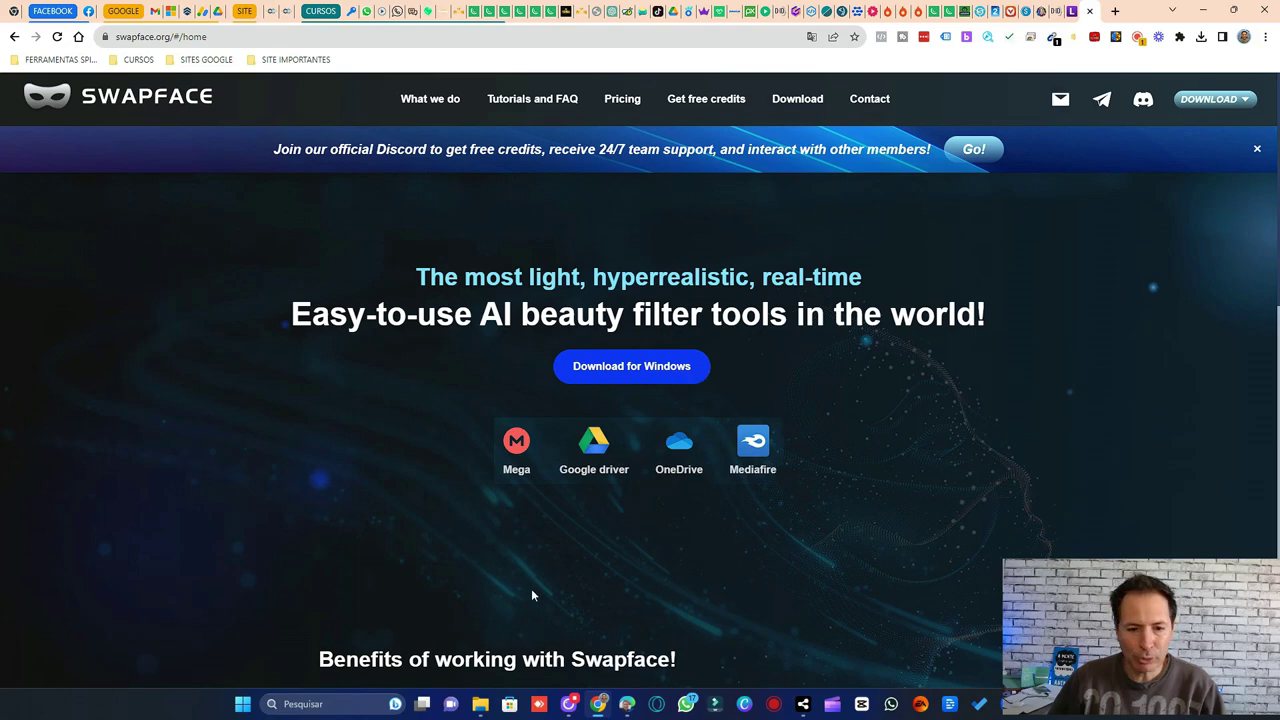
- Check the downloaded Swapface v1.3.2 archive in the Downloads folder in File Explorer
left_click(480, 704)
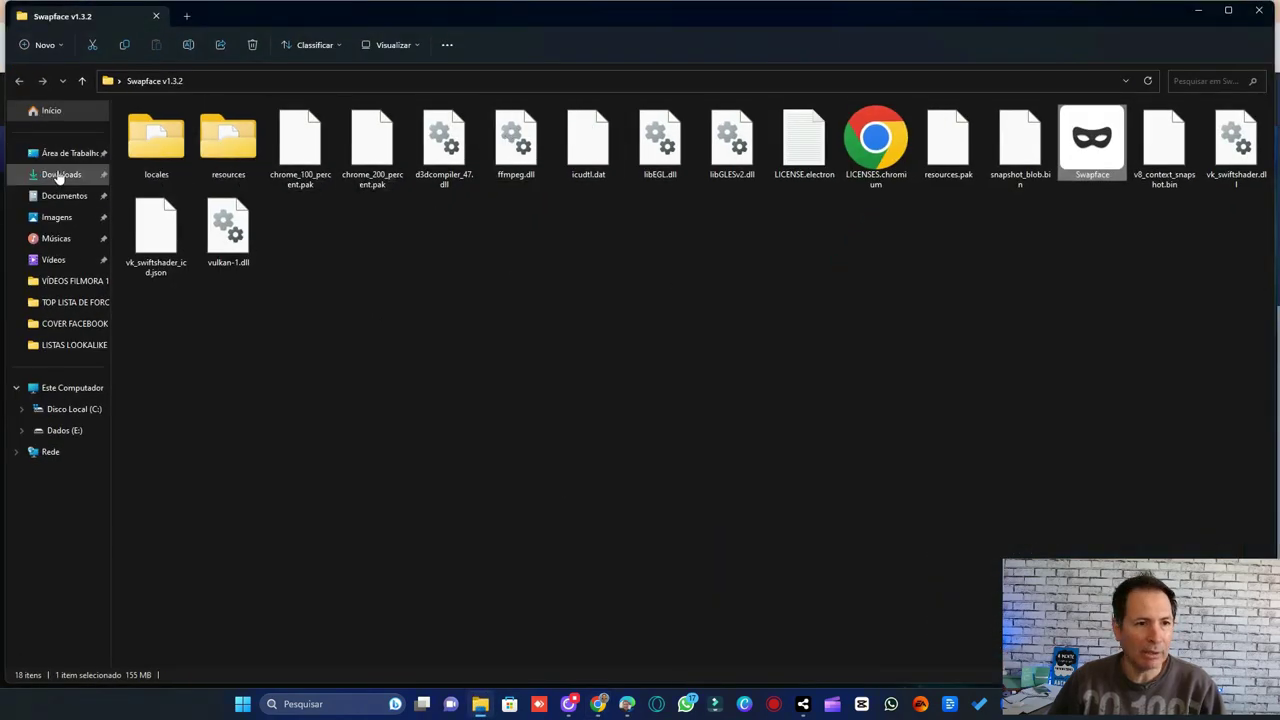
left_click(100, 174)
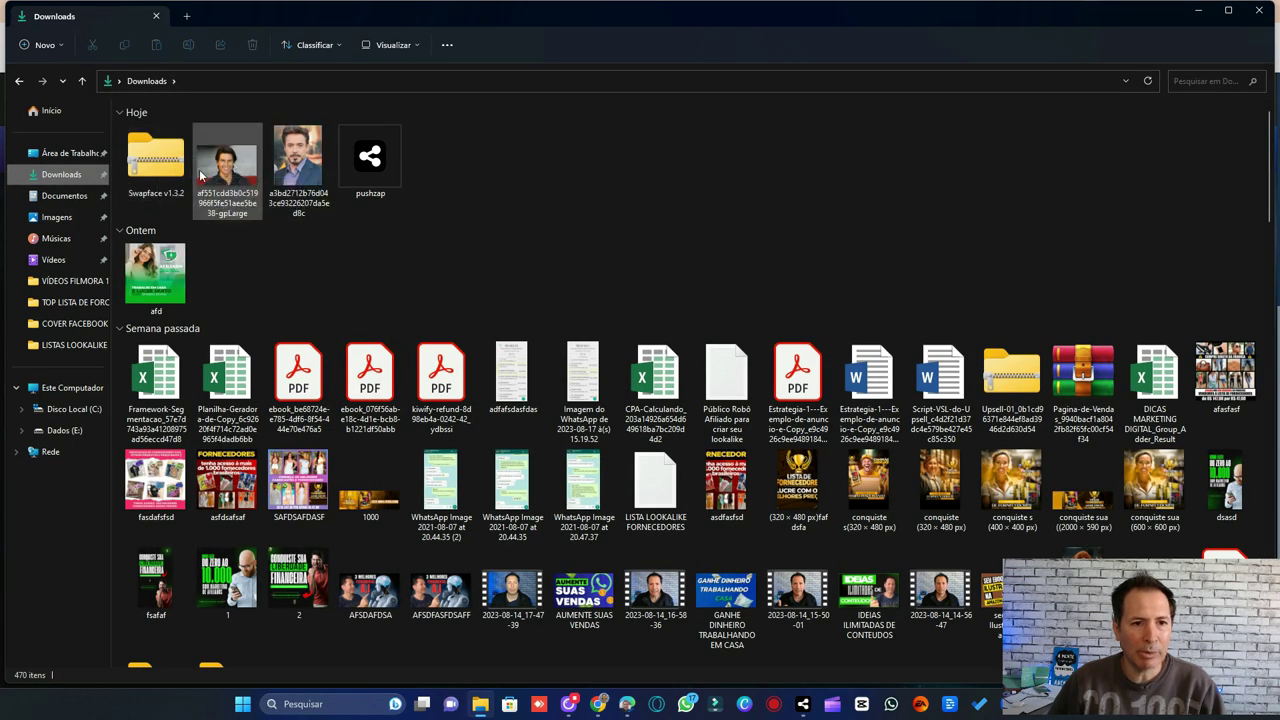
mouse_move(160, 177)
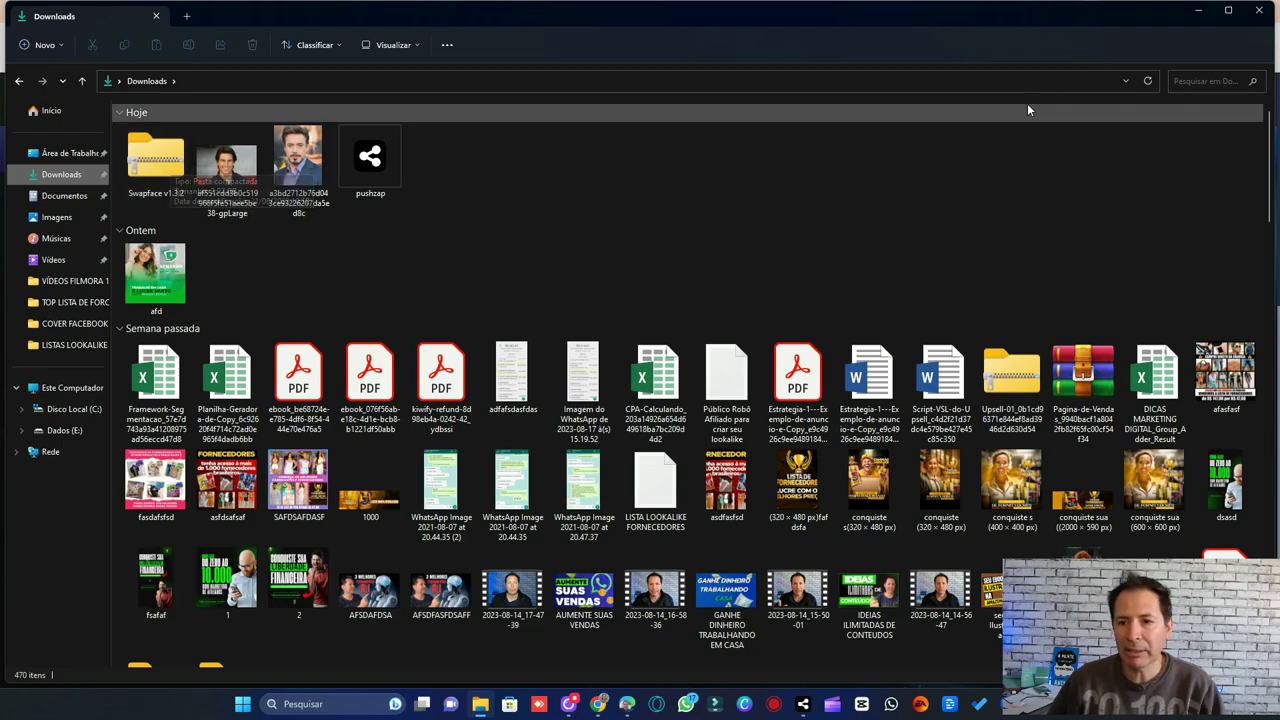
- Minimise File Explorer, the browser and the capture app to reveal the desktop
left_click(1203, 12)
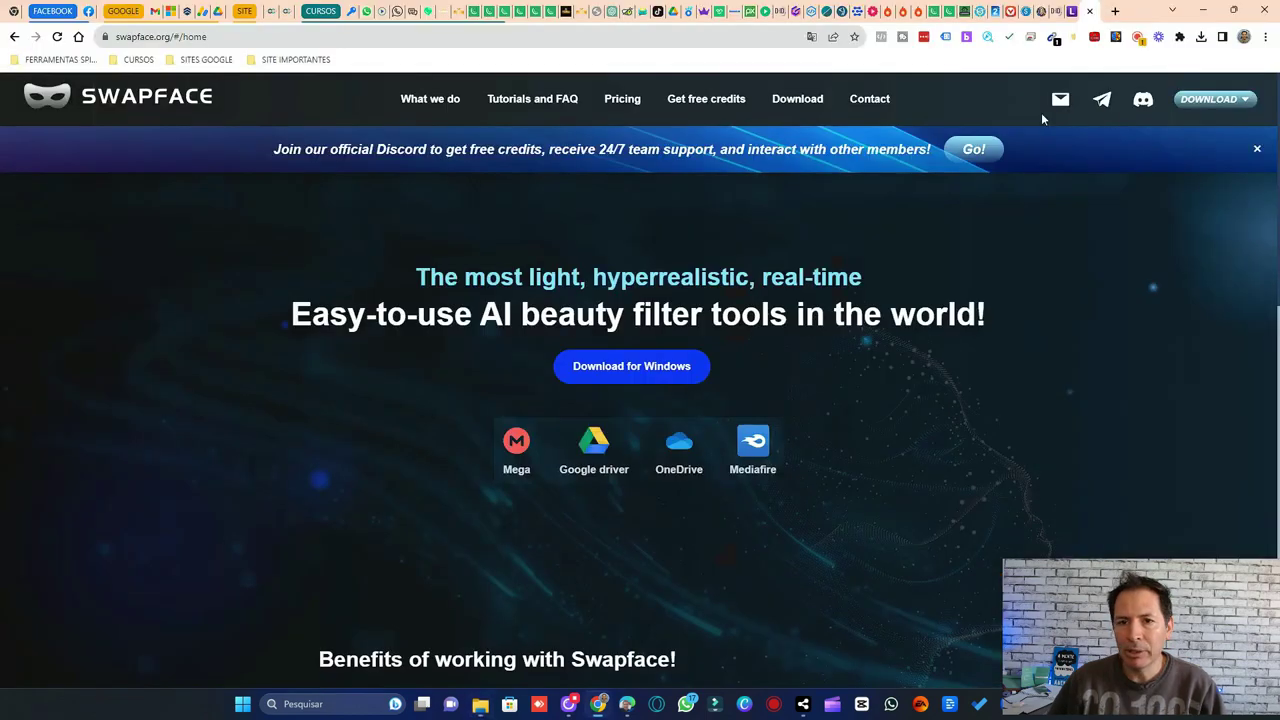
left_click(1204, 10)
left_click(1204, 12)
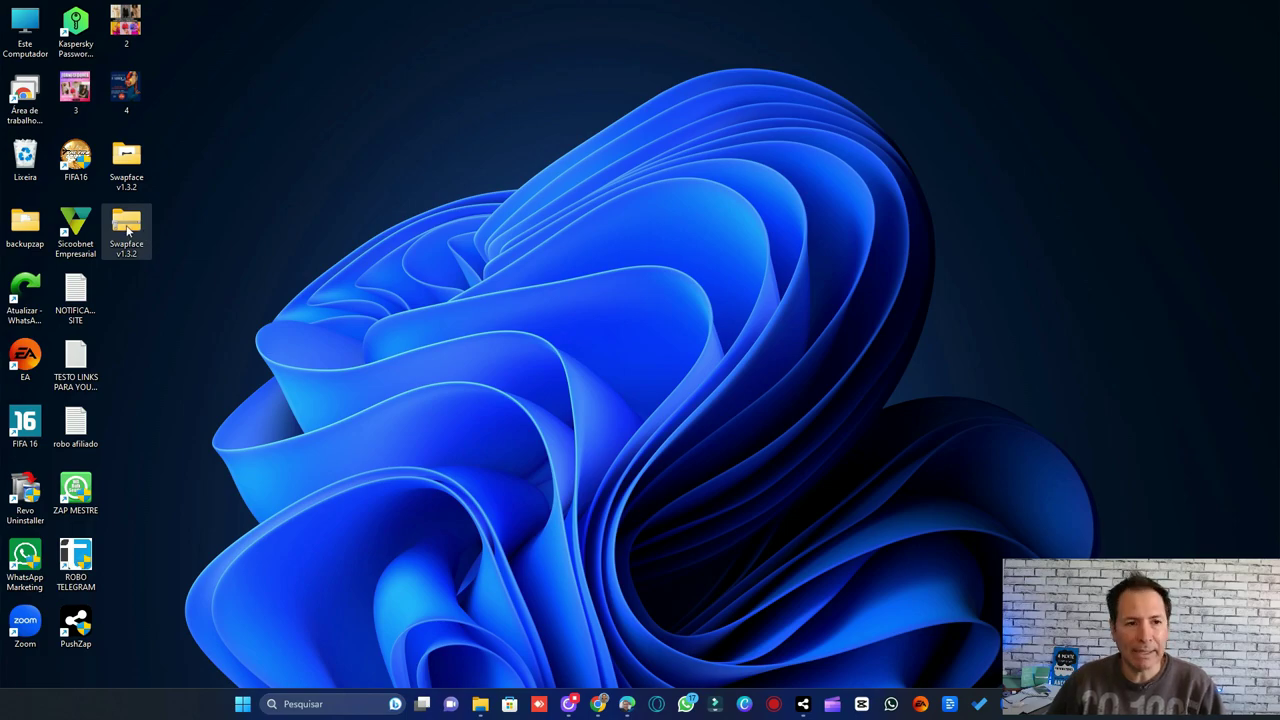
- Extract the Swapface v1.3.2 zip onto the desktop with WinRAR and open the resulting folder
right_click(128, 231)
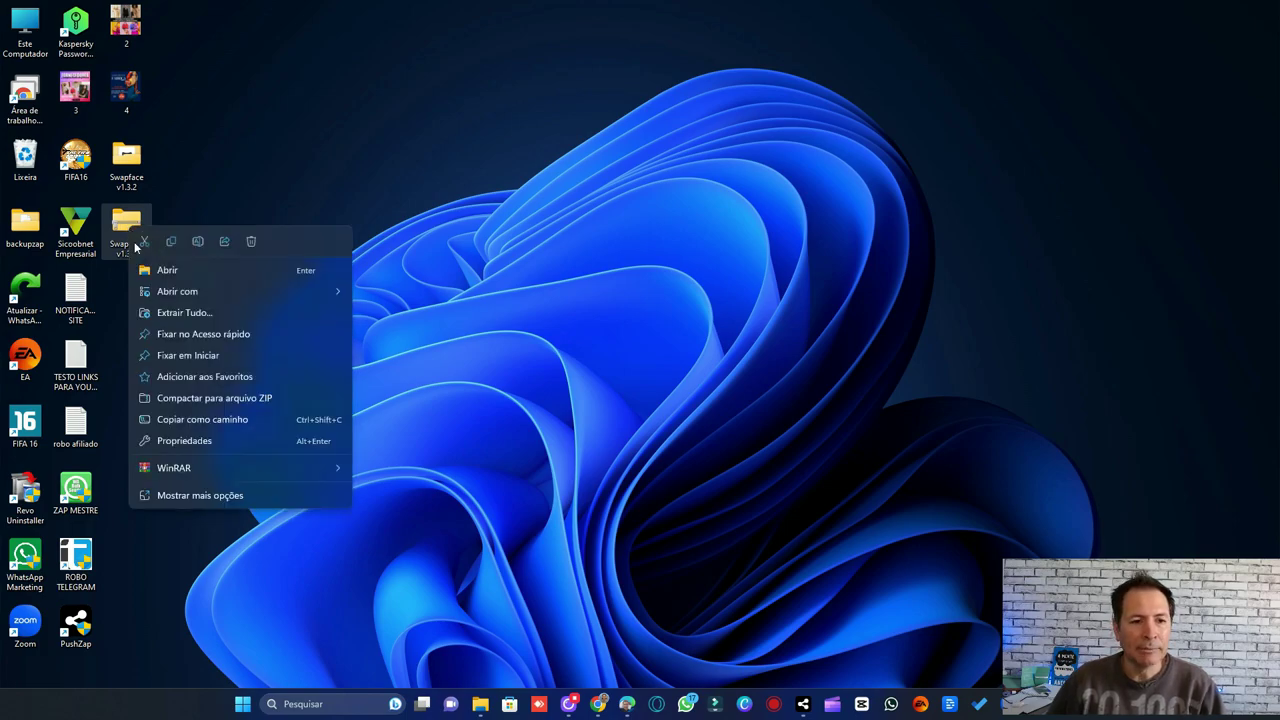
mouse_move(260, 460)
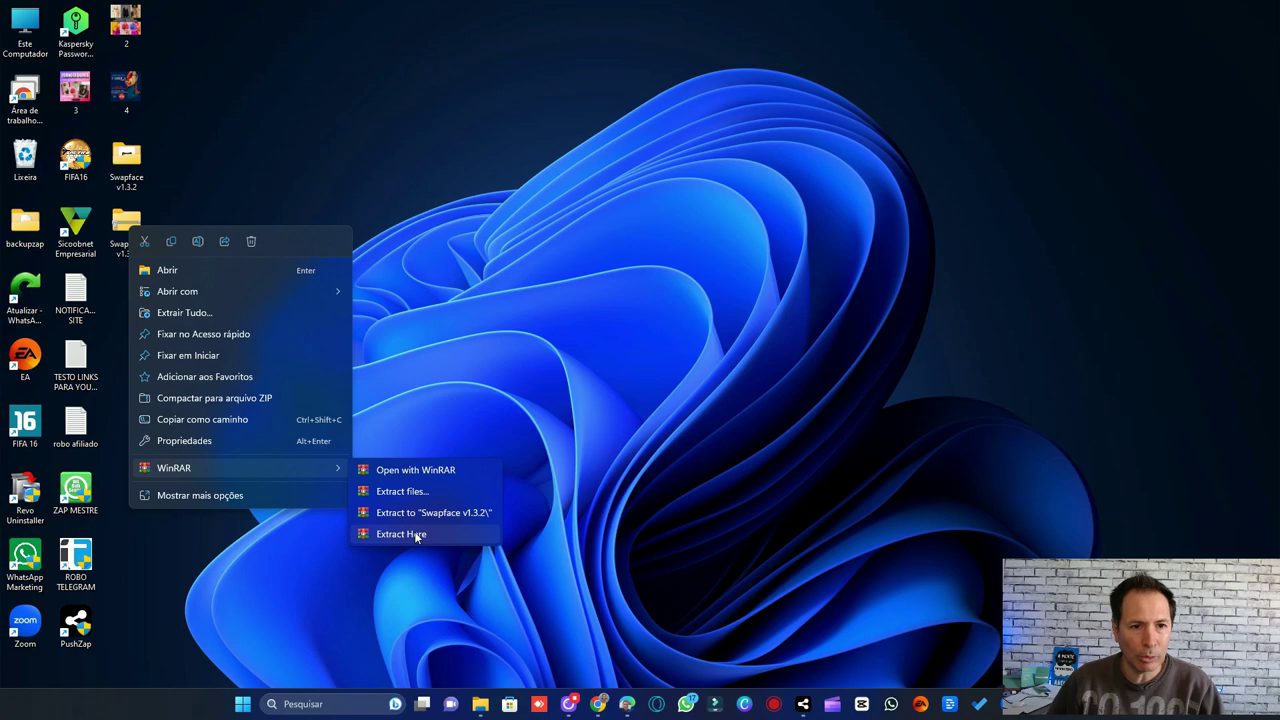
left_click(420, 191)
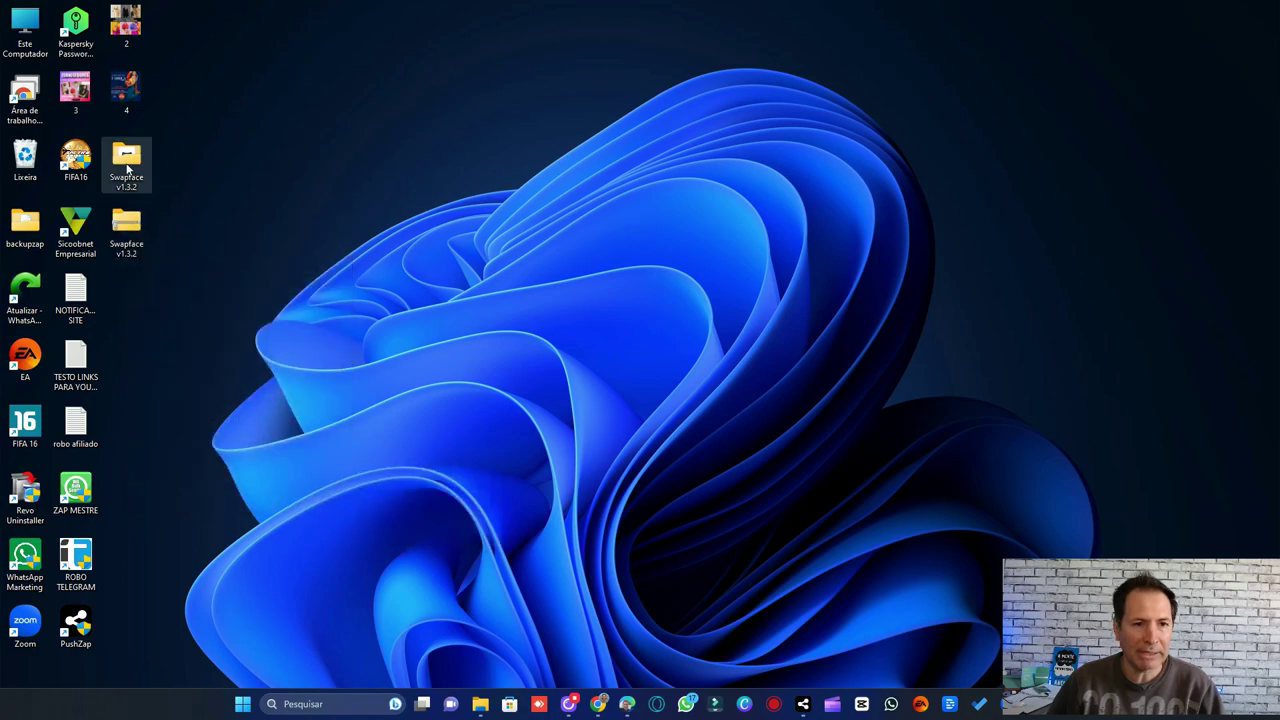
double_click(127, 165)
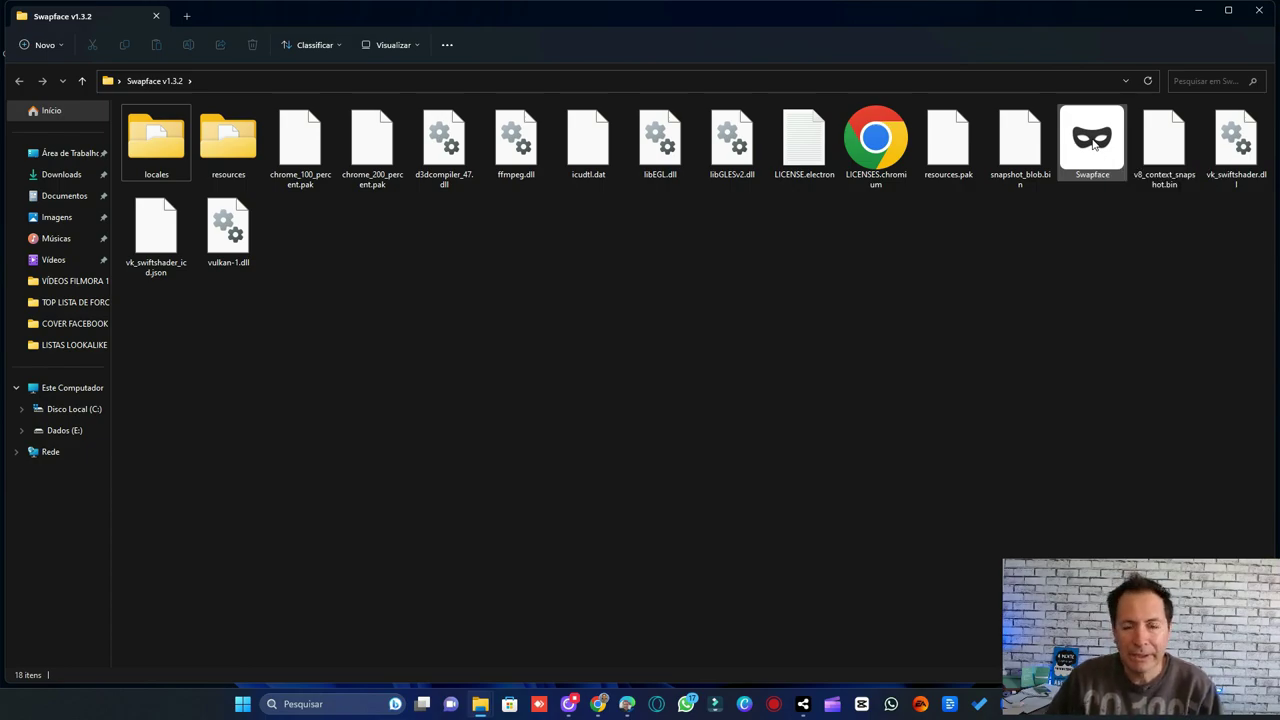
- Virus-scan Swapface.exe via Verificar Vírus and dismiss the no-threats result
right_click(1093, 145)
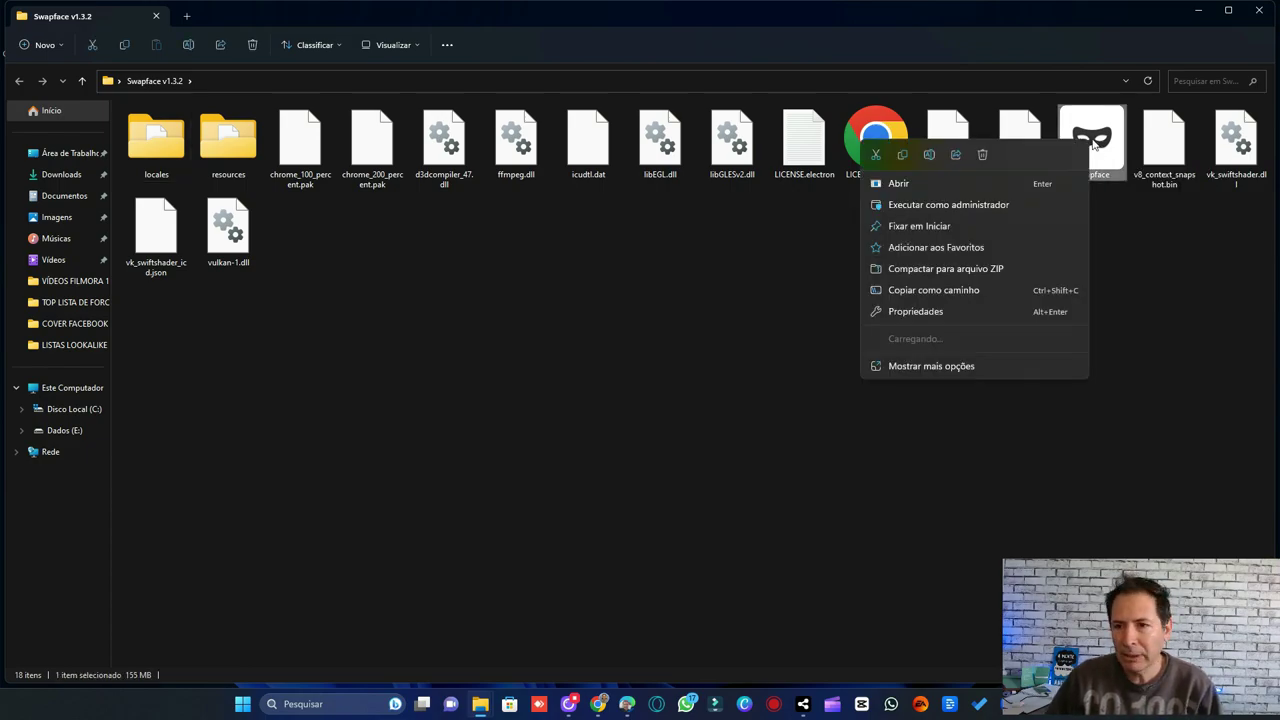
left_click(955, 366)
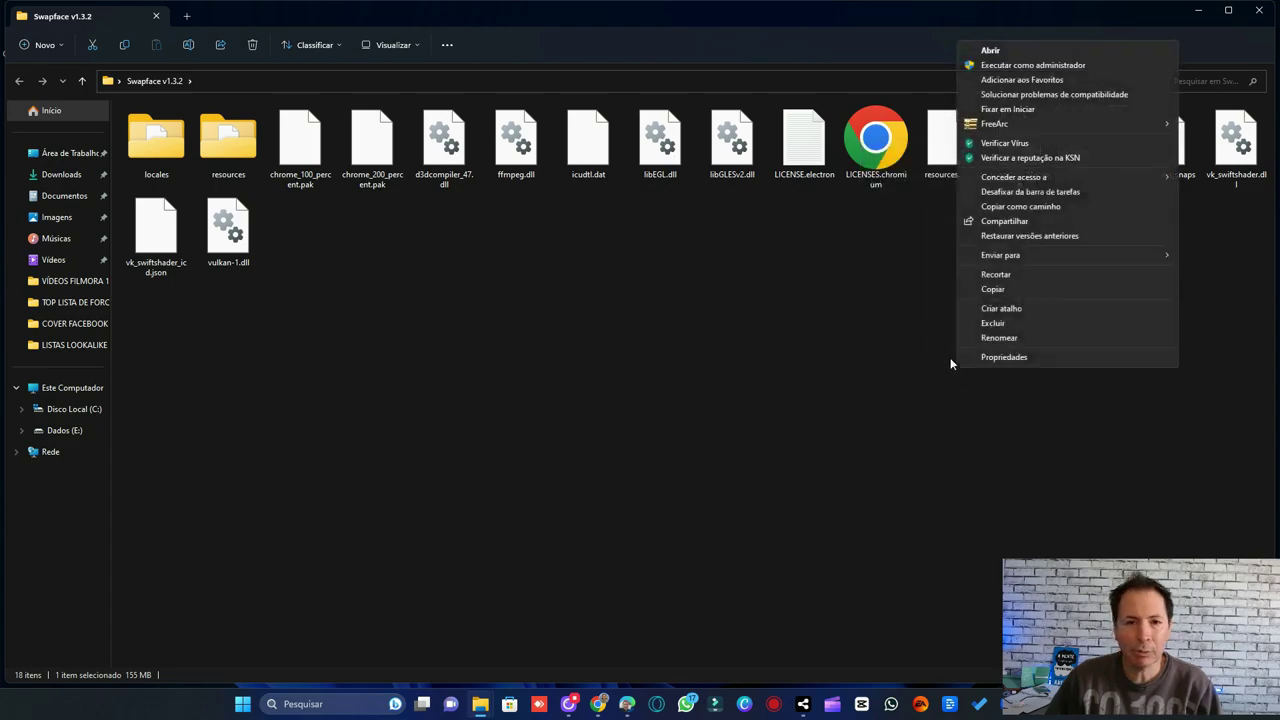
left_click(1005, 145)
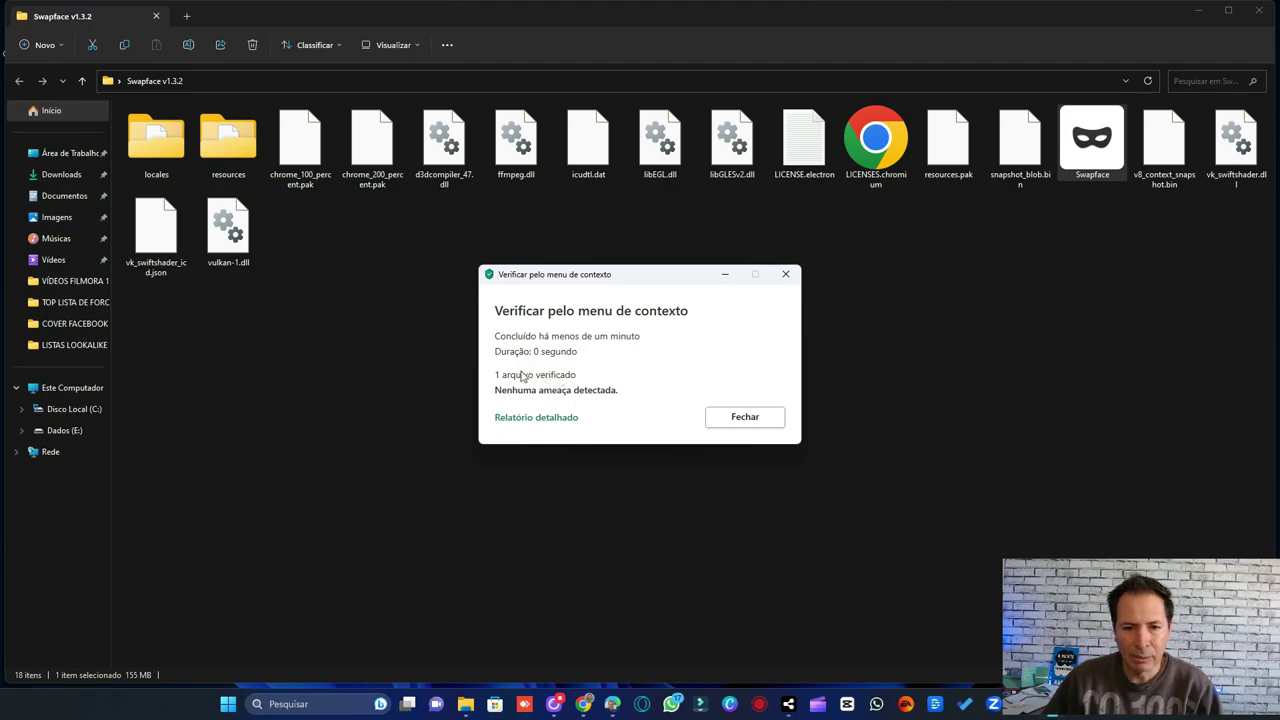
left_click(785, 274)
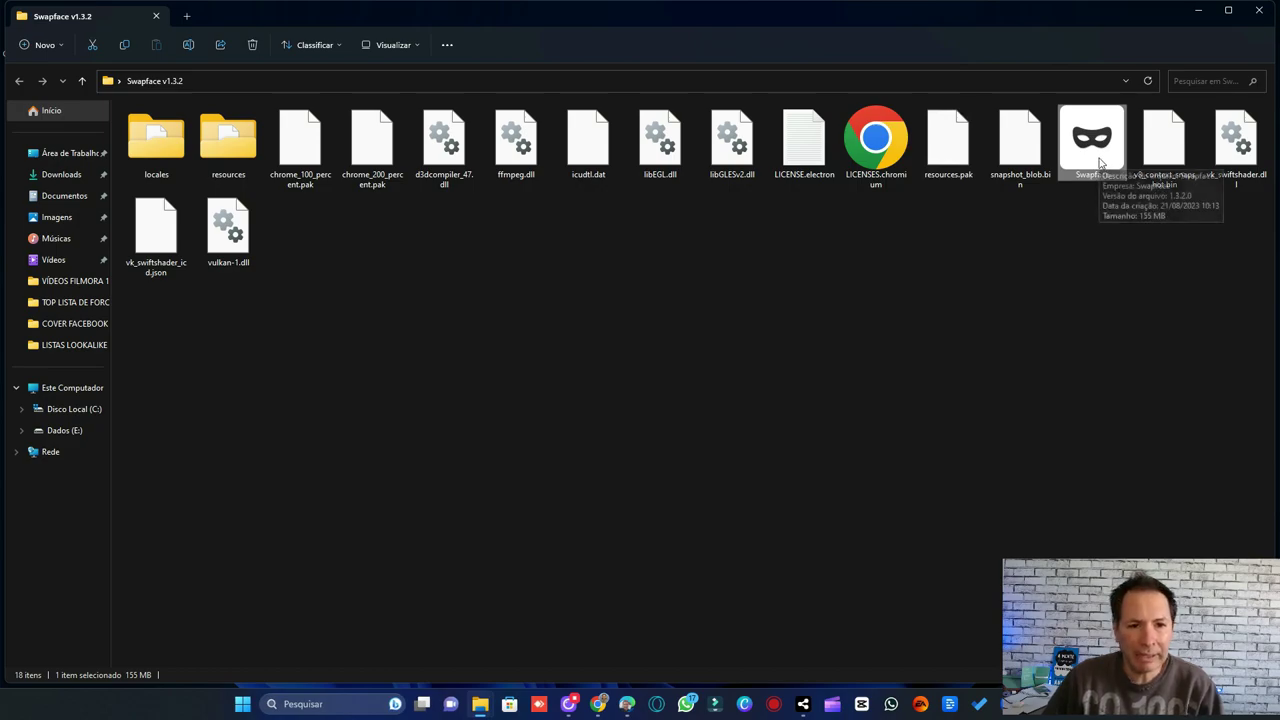
- Run Swapface.exe as administrator and close File Explorer
right_click(1097, 155)
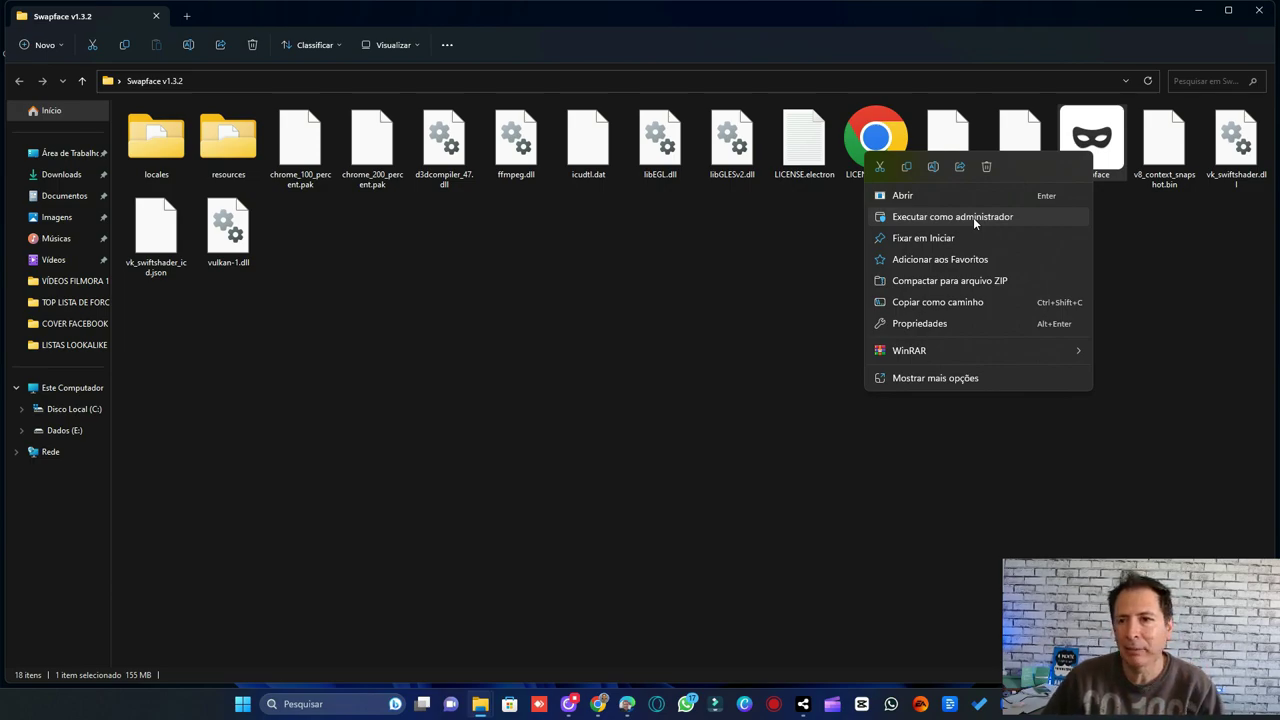
left_click(1181, 280)
left_click(1261, 10)
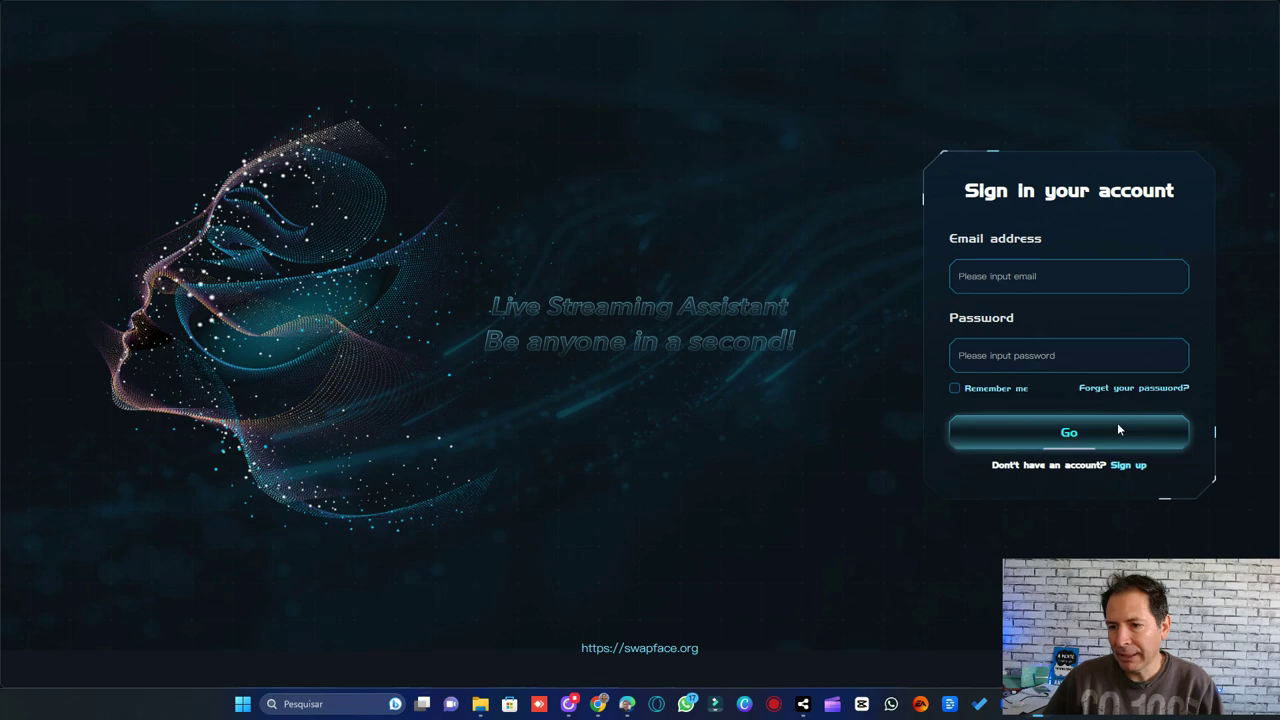
left_click(1129, 466)
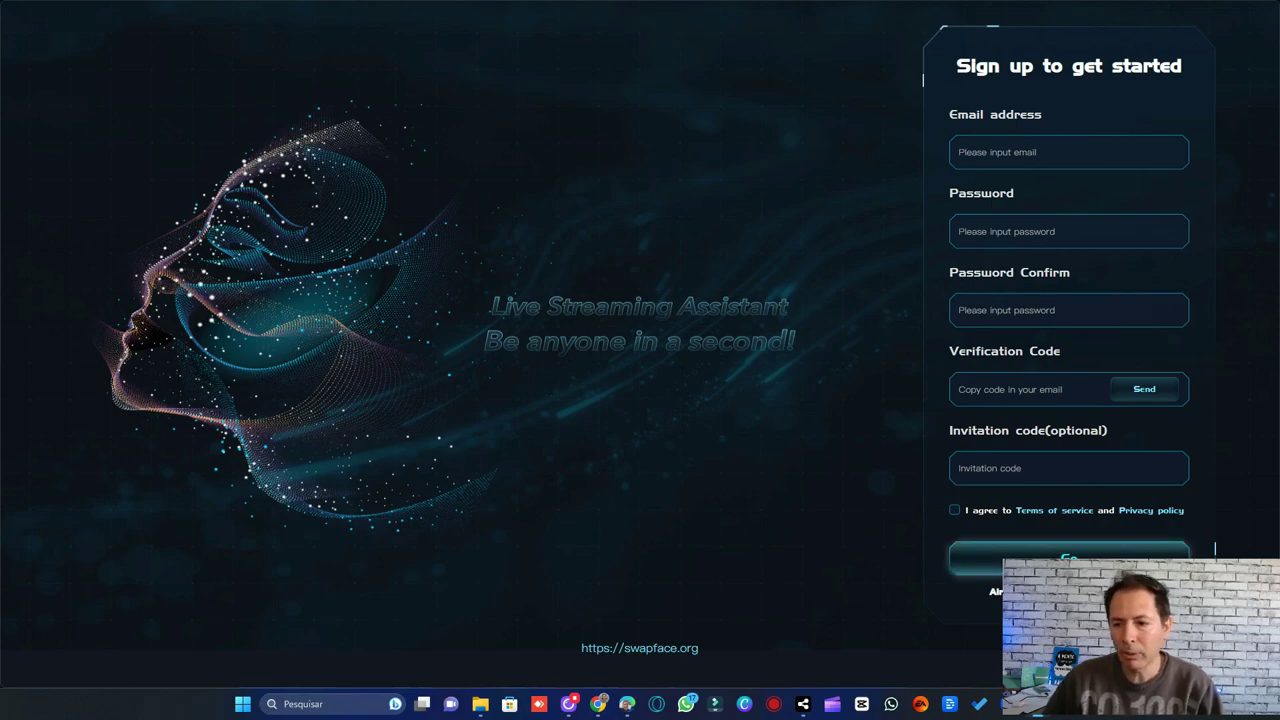
left_click(1128, 591)
left_click(1088, 284)
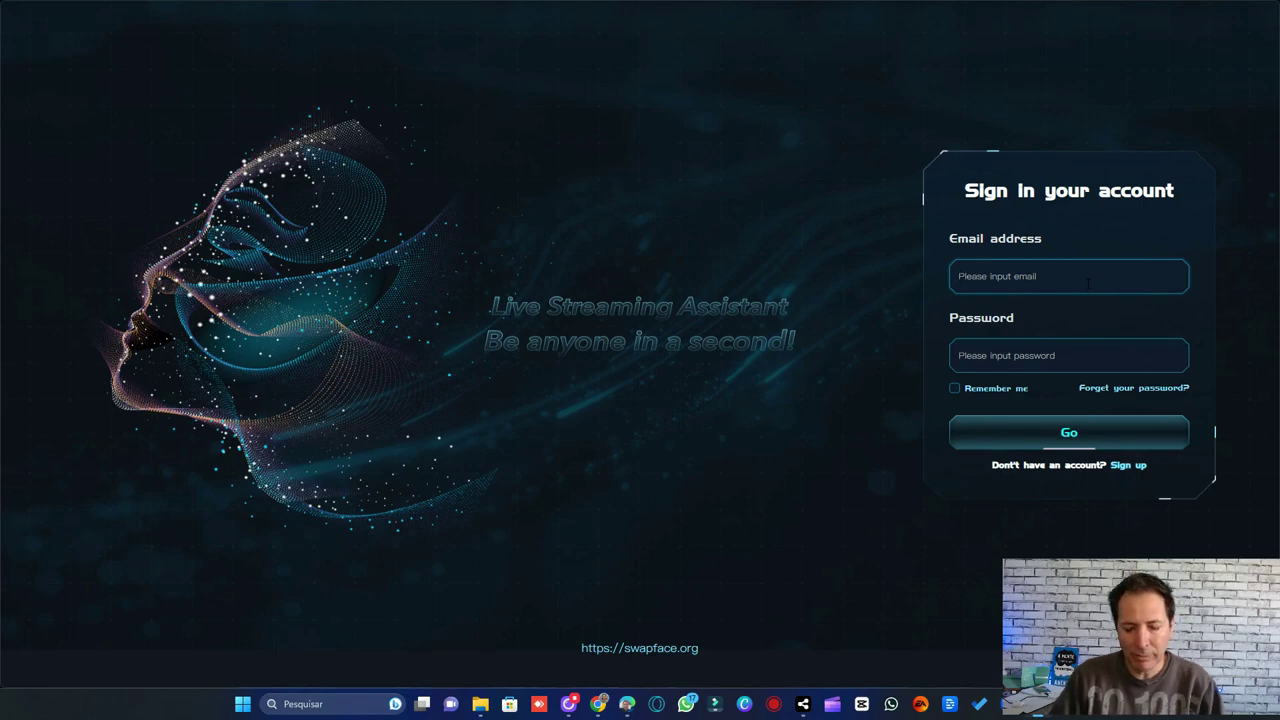
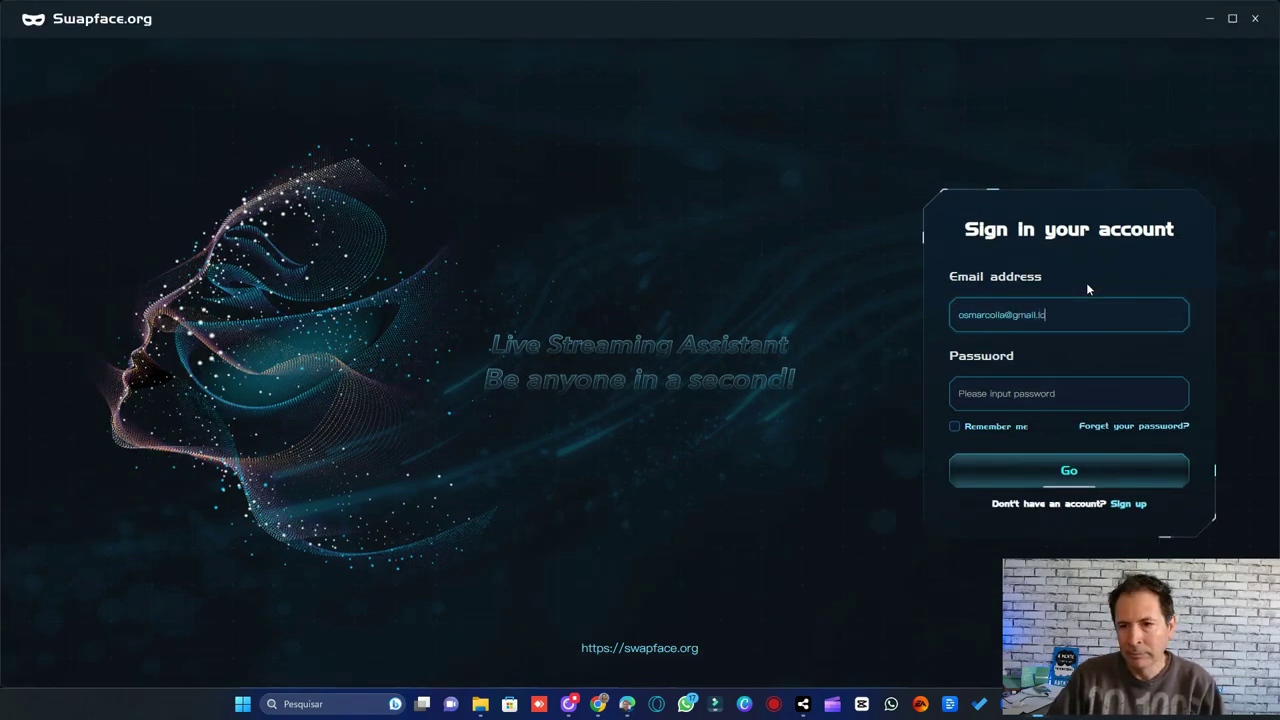
- Sign in with the account e-mail, correcting its typo, and the account password
key("Left")
key("Left")
key("Left")
key("BackSpace")
key("End")
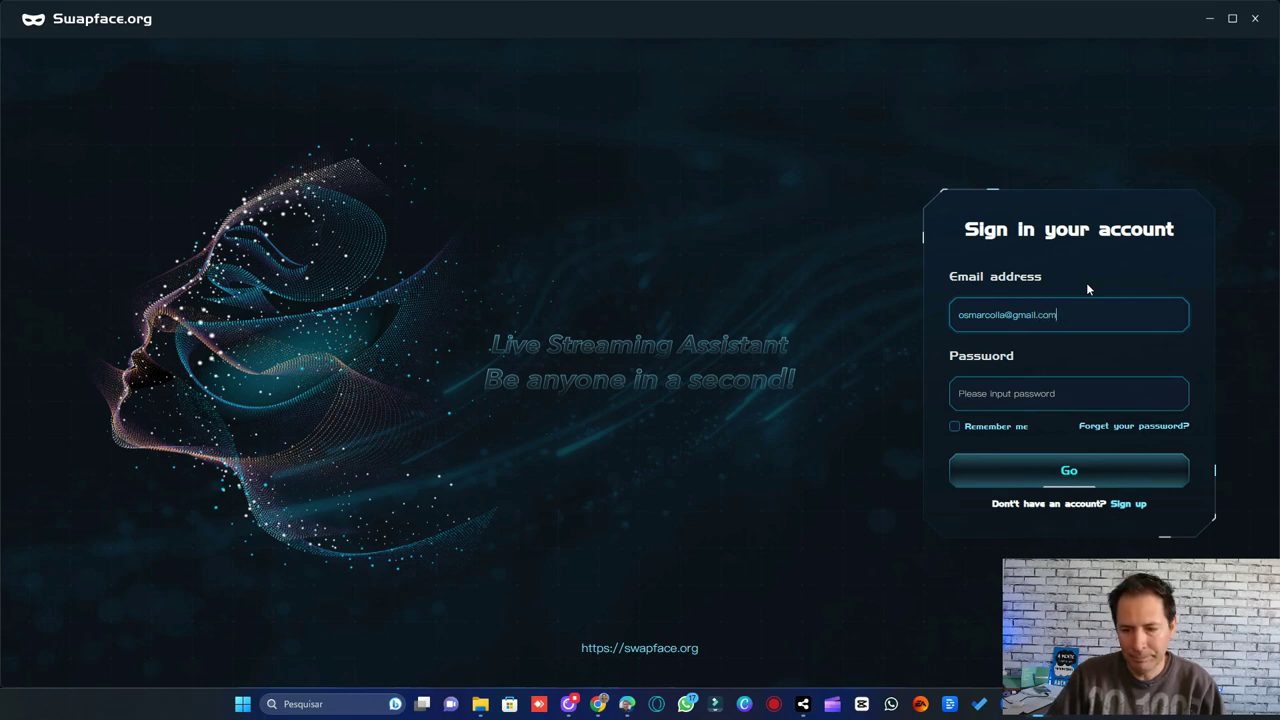
key("Tab")
type("••••••")
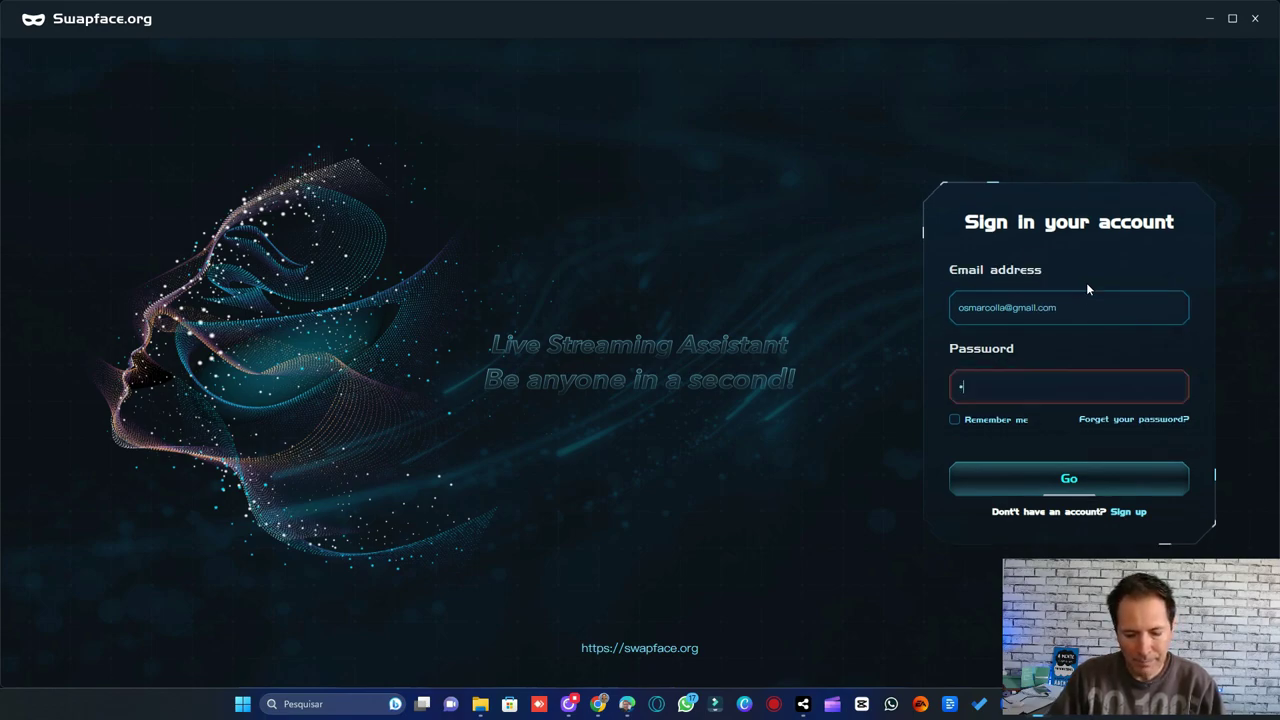
type("••••••")
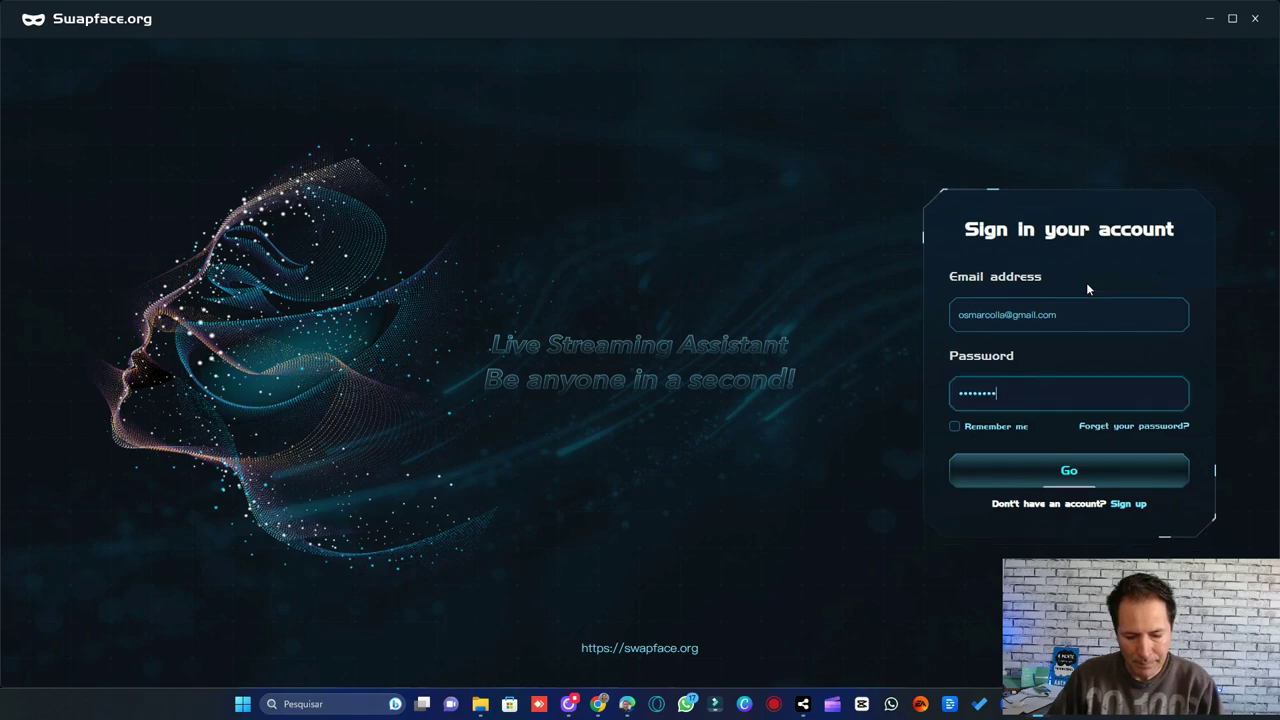
key("Return")
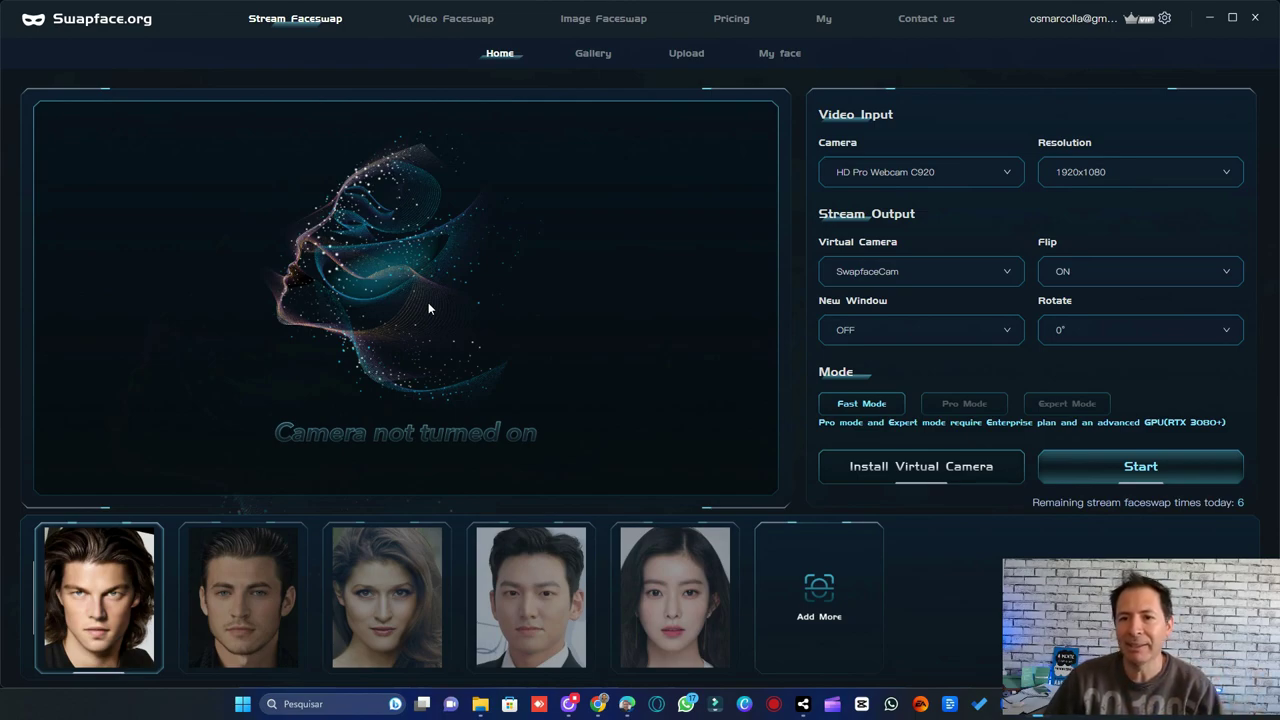
left_click(446, 22)
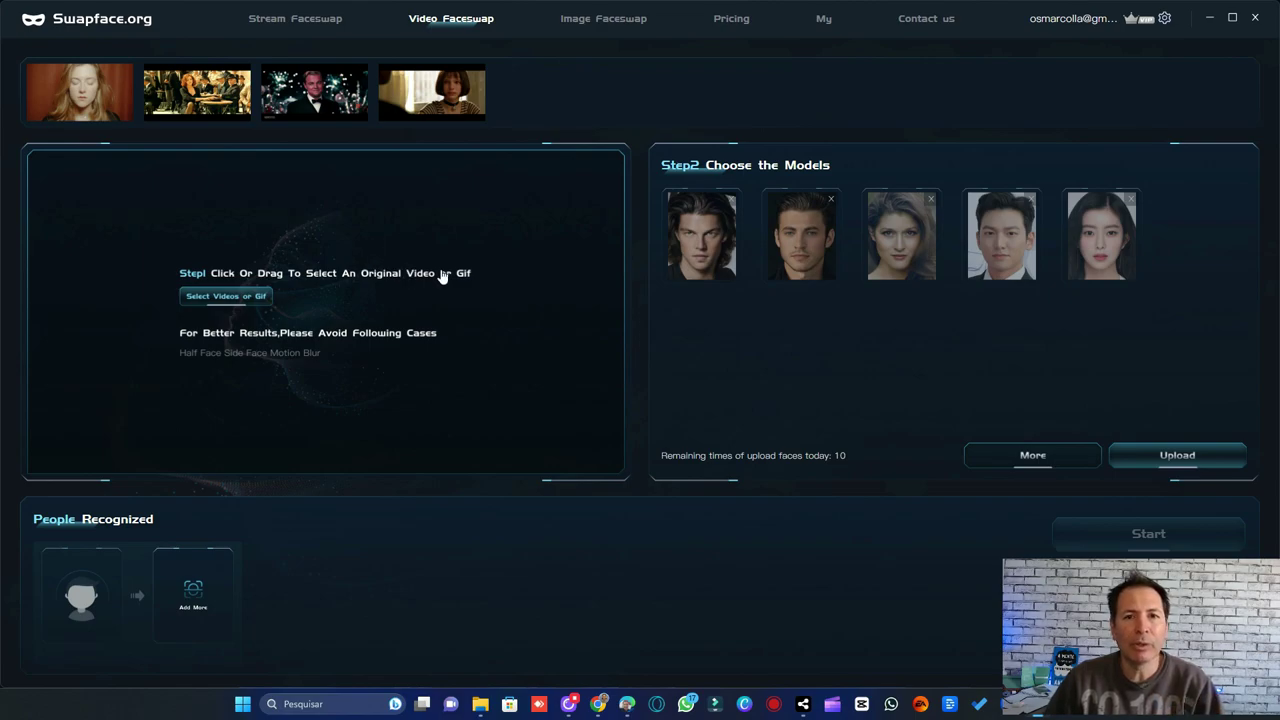
left_click(606, 20)
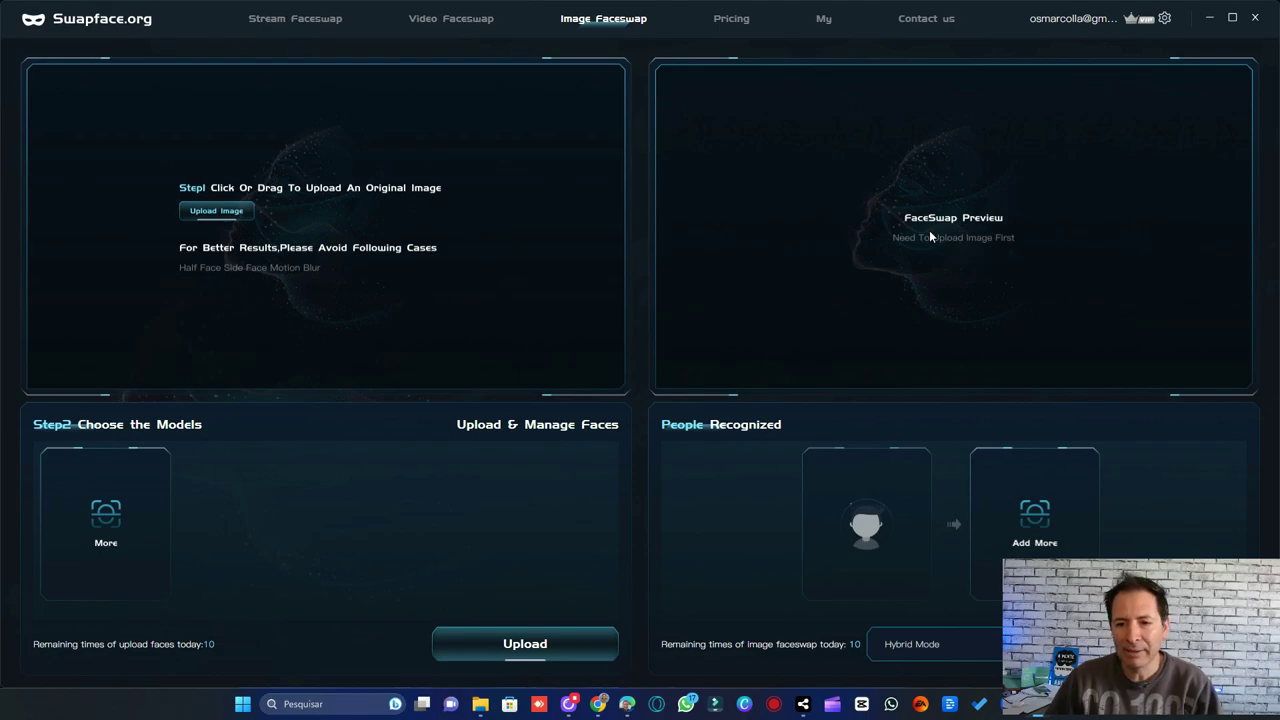
left_click(295, 19)
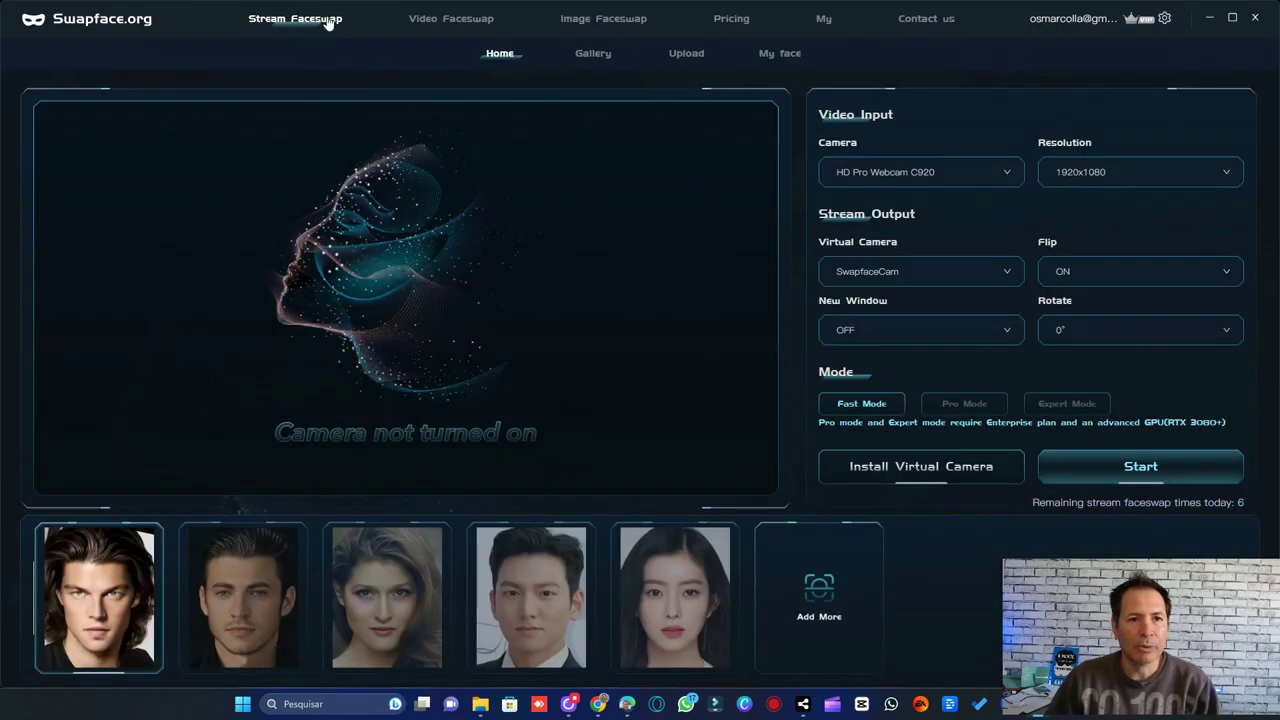
- Start the HD Pro Webcam C920 stream faceswap and close the camera-not-available warning
left_click(1146, 470)
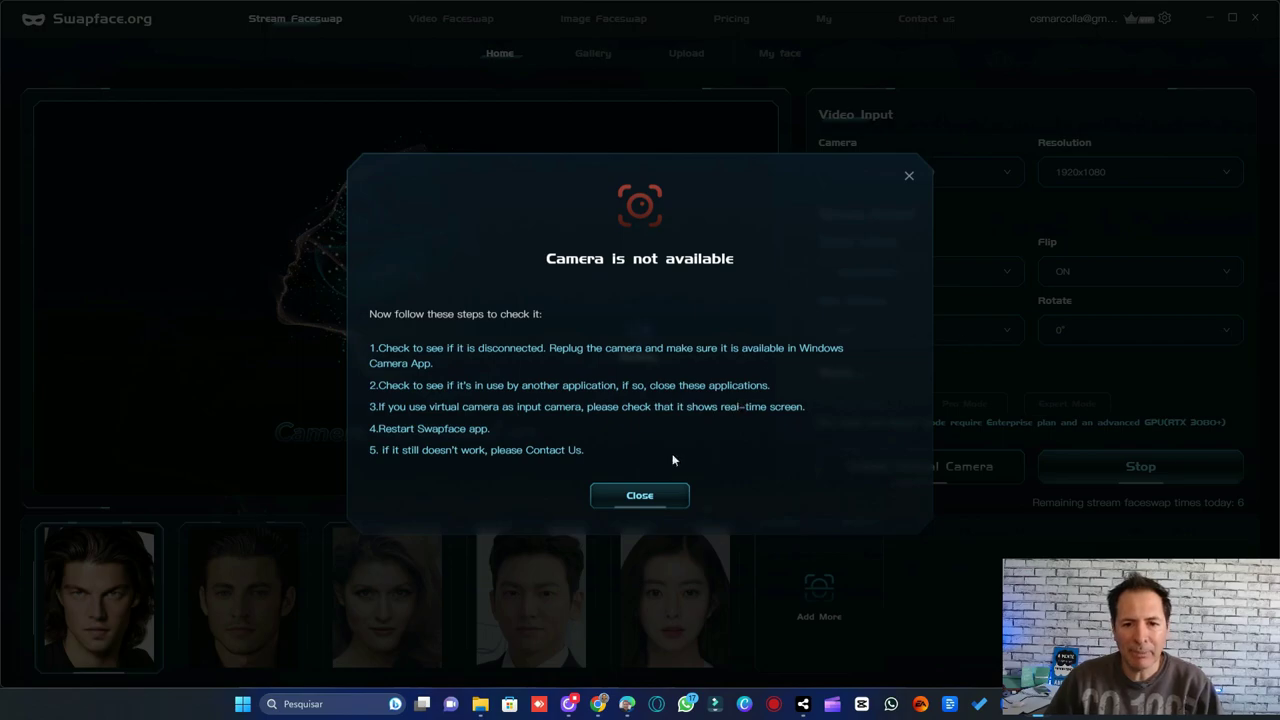
left_click(650, 498)
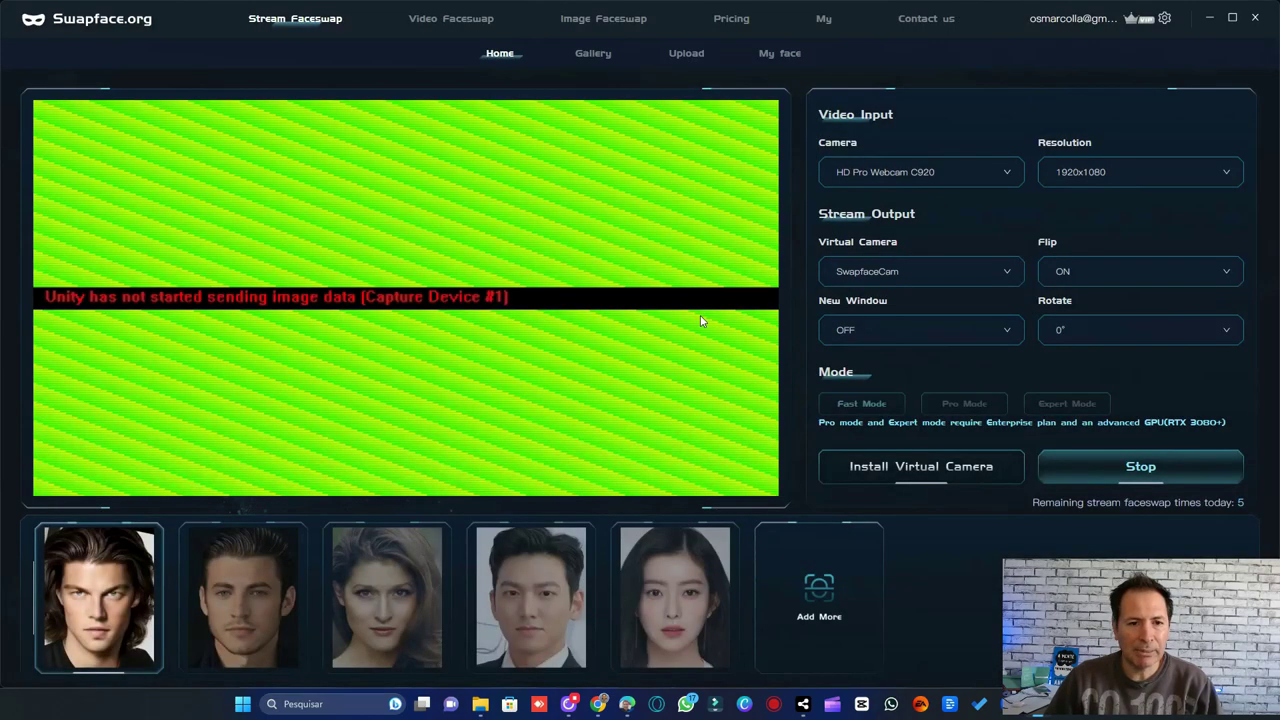